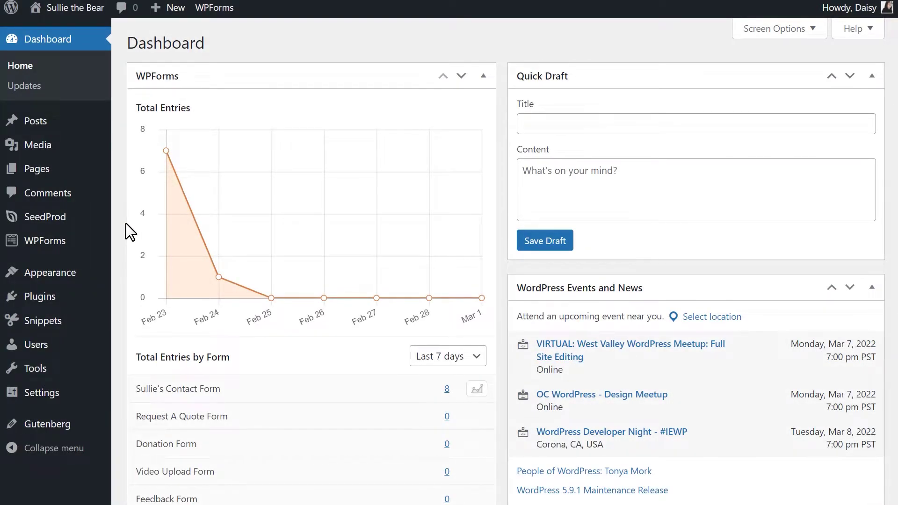
Open WPForms Settings on the Integrations tab and expand the HubSpot entry.
{"action": "mouse_move", "coordinate": [84, 243]}
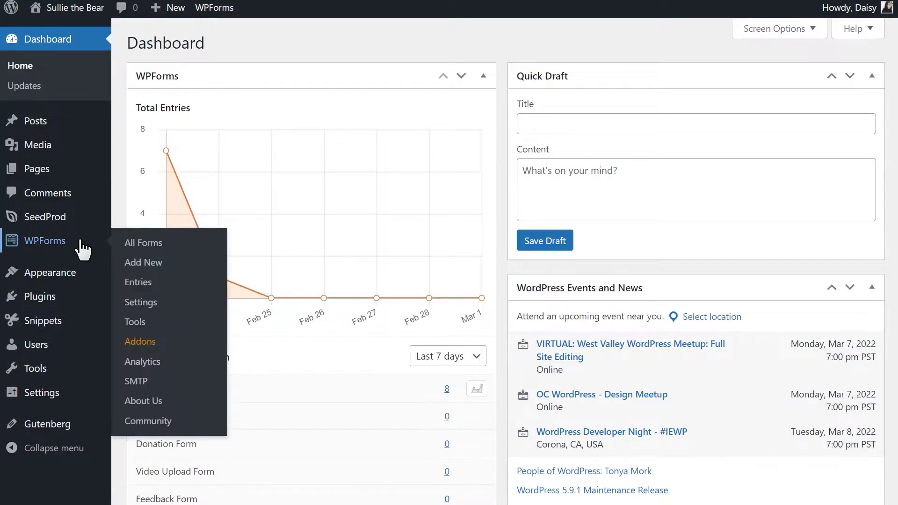
{"action": "left_click", "coordinate": [130, 299]}
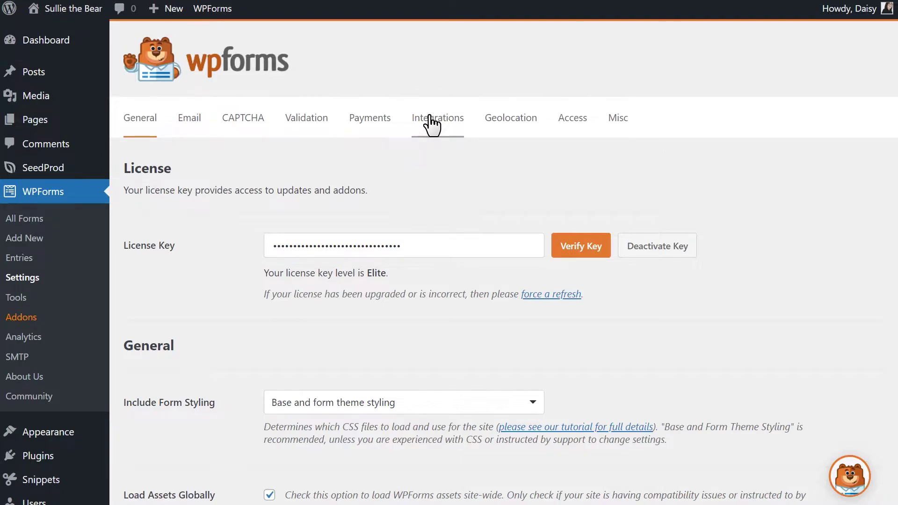
{"action": "left_click", "coordinate": [430, 122]}
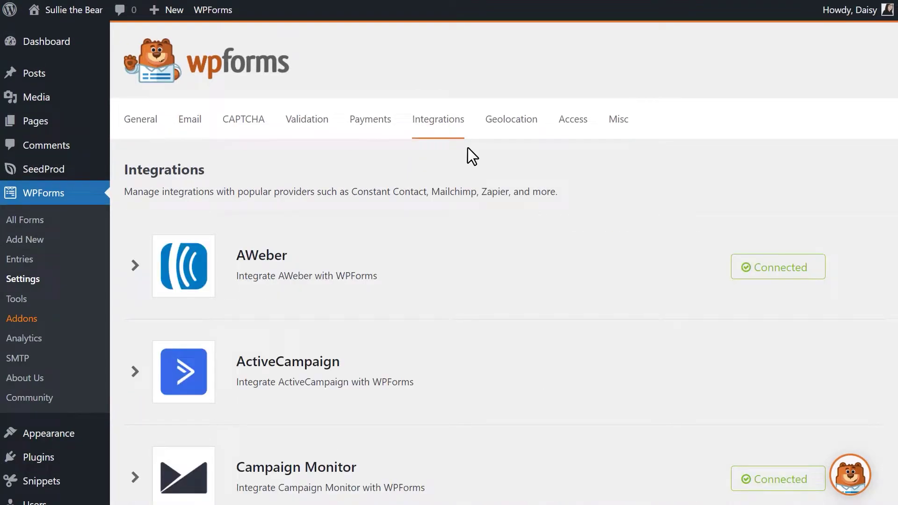
{"action": "scroll", "coordinate": [468, 147], "scroll_direction": "down", "scroll_amount": 12}
{"action": "scroll", "coordinate": [470, 159], "scroll_direction": "down", "scroll_amount": 4}
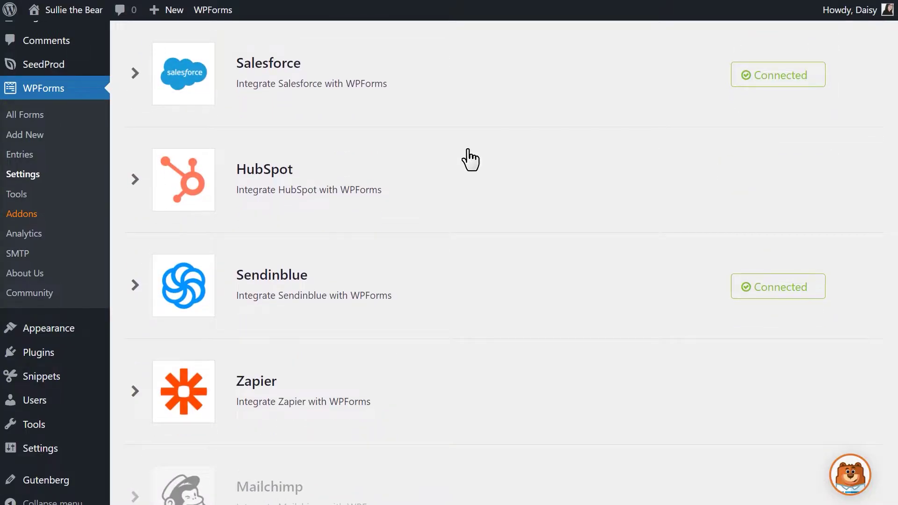
{"action": "left_click", "coordinate": [135, 177]}
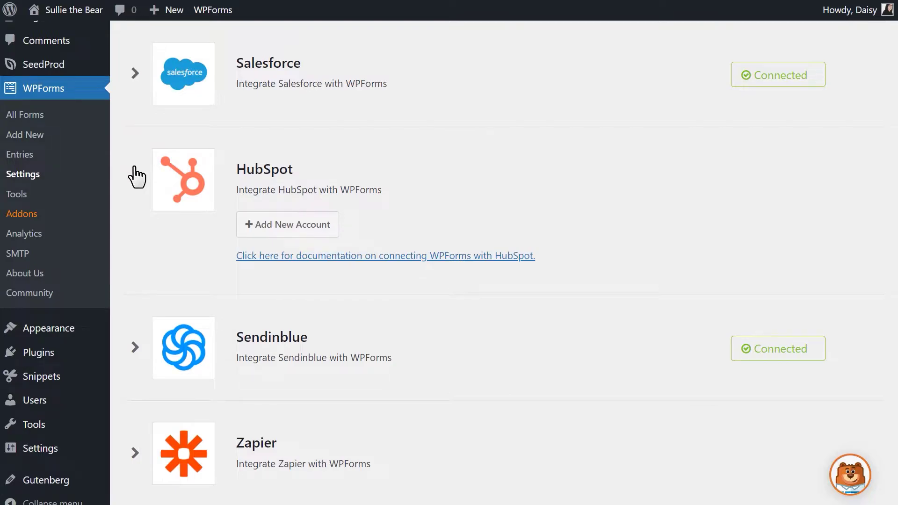
Add the existing HubSpot user's account to WPForms and approve WPForms' access.
{"action": "left_click", "coordinate": [319, 227]}
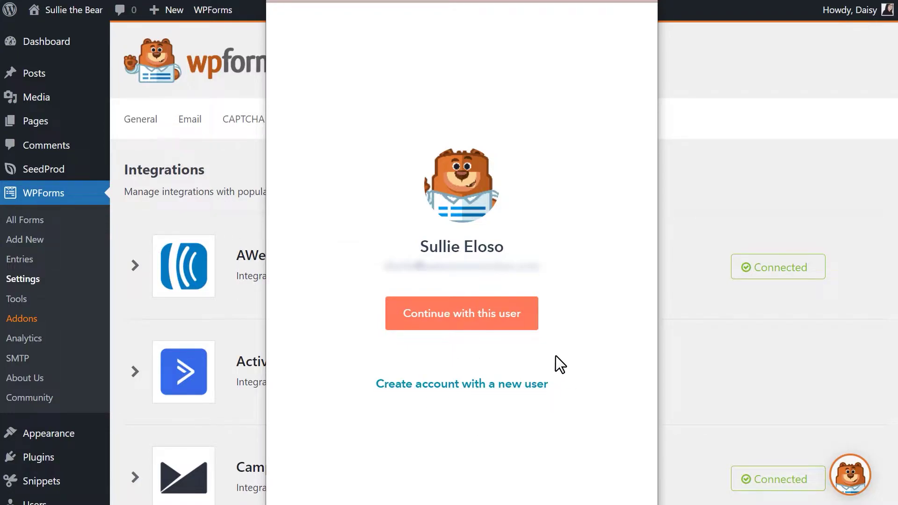
{"action": "left_click", "coordinate": [517, 321]}
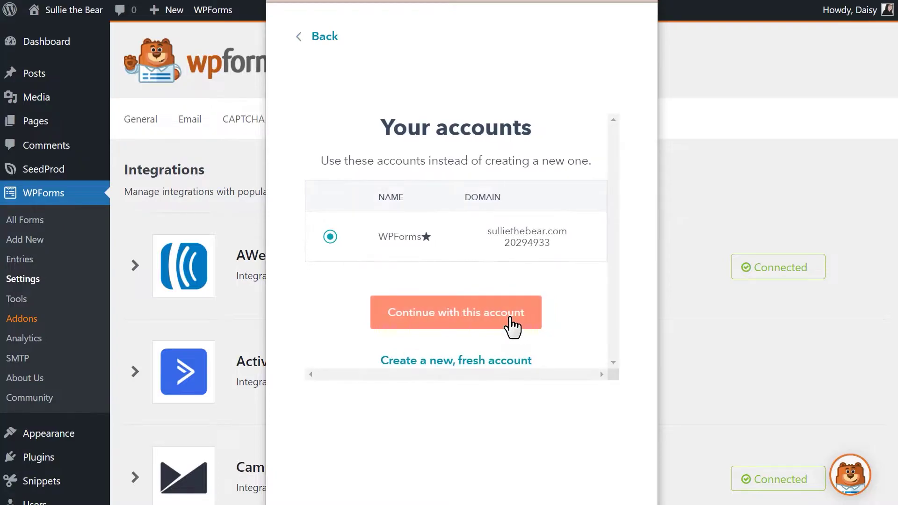
{"action": "left_click", "coordinate": [330, 237]}
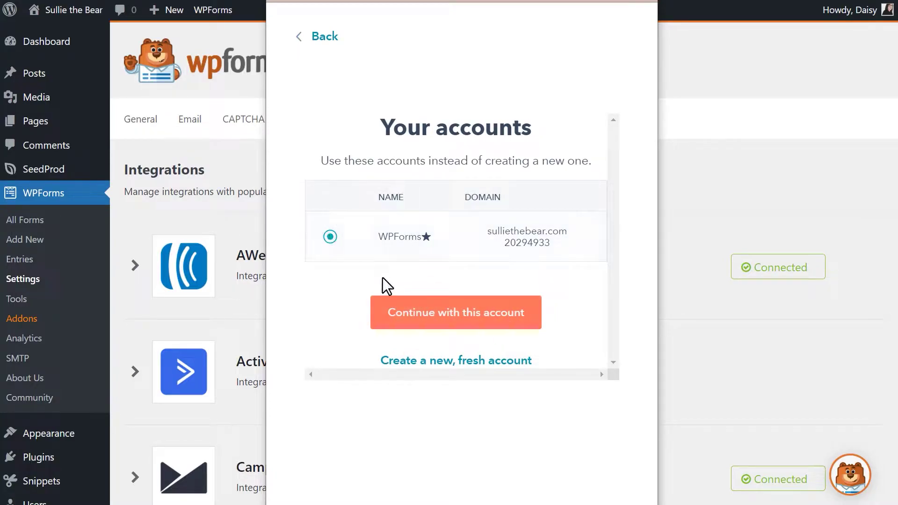
{"action": "left_click", "coordinate": [396, 313]}
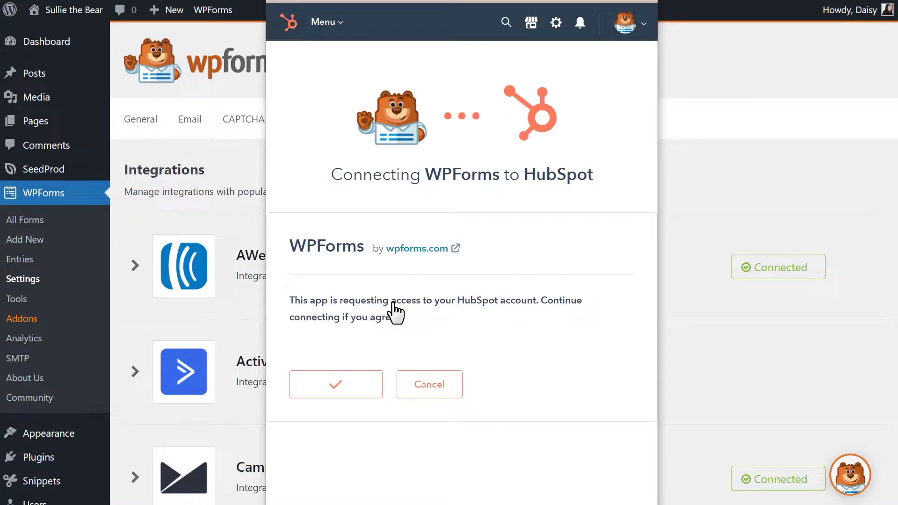
{"action": "key", "text": "Return"}
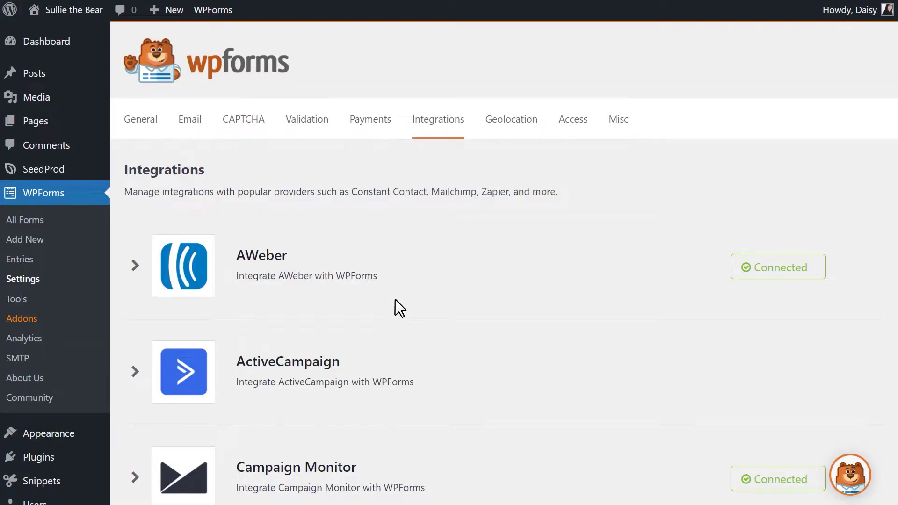
Check that HubSpot shows Connected, then open Sullie's Contact Form in the builder.
{"action": "scroll", "coordinate": [395, 300], "scroll_direction": "down", "scroll_amount": 10}
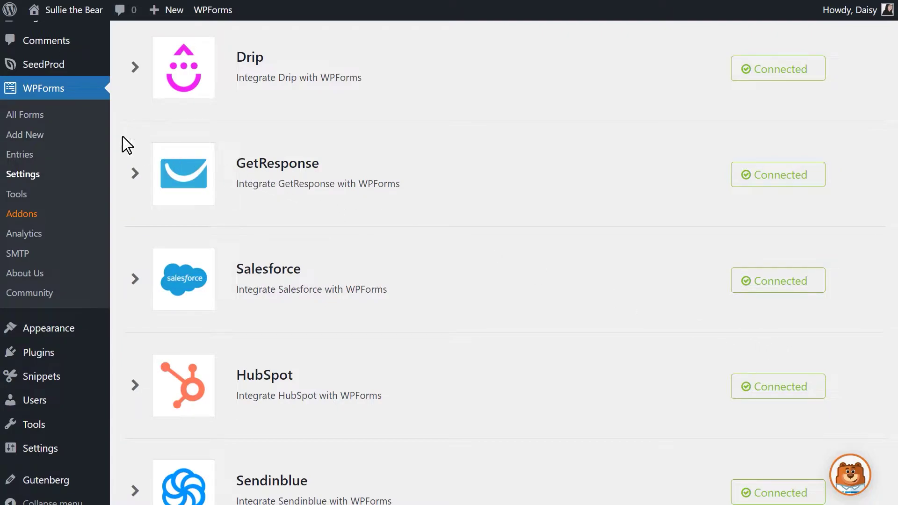
{"action": "left_click", "coordinate": [55, 138]}
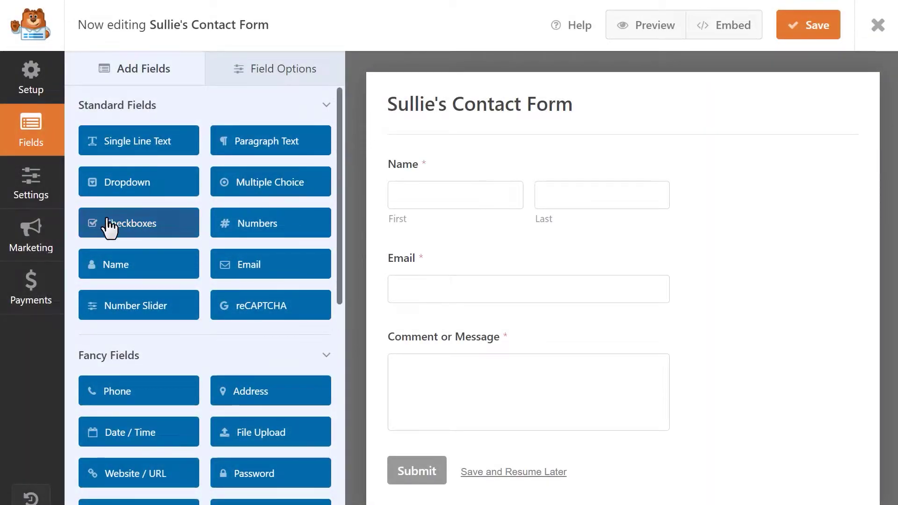
Add a new HubSpot connection under Marketing, nicknamed 'Sullie's Account'.
{"action": "left_click", "coordinate": [34, 233]}
{"action": "scroll", "coordinate": [233, 299], "scroll_direction": "down", "scroll_amount": 3}
{"action": "left_click", "coordinate": [229, 390]}
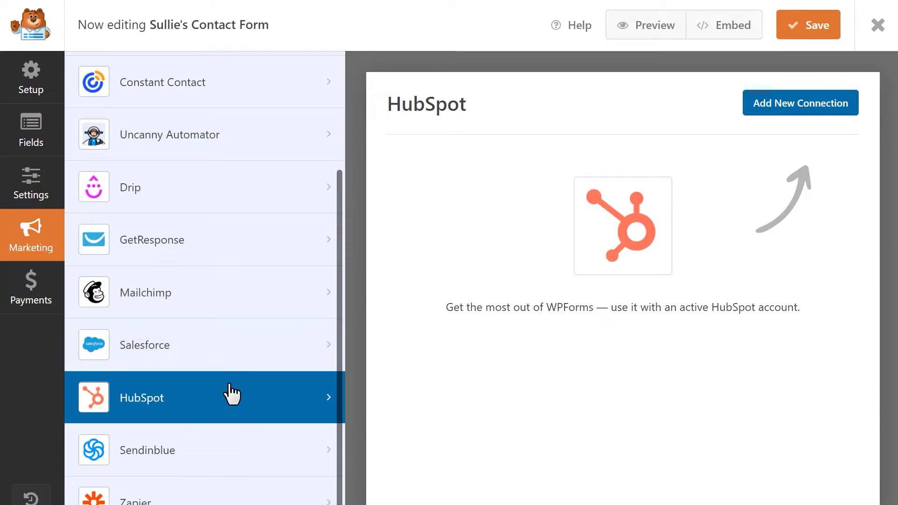
{"action": "left_click", "coordinate": [749, 116]}
{"action": "type", "text": "S"}
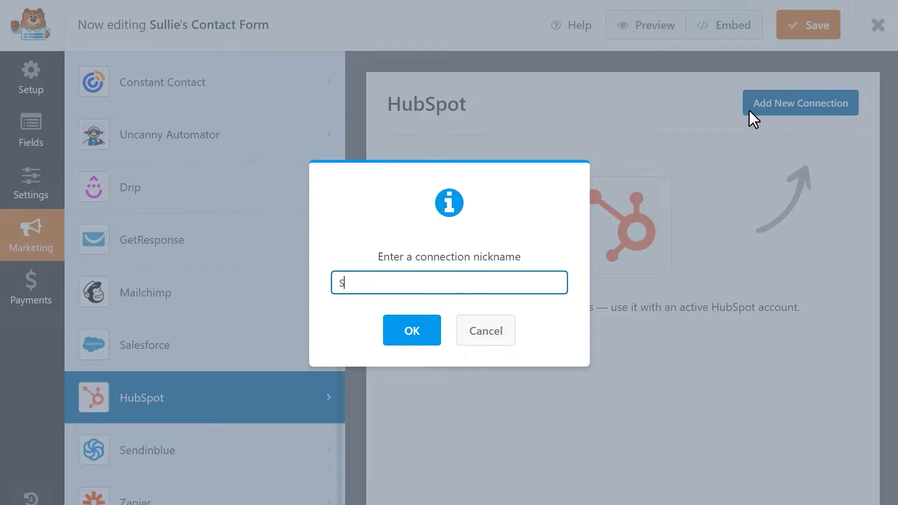
{"action": "type", "text": "ullie's Account"}
Select the connected HubSpot account, choose Create/Update Contact, and map Email to the Email field.
{"action": "left_click", "coordinate": [429, 332]}
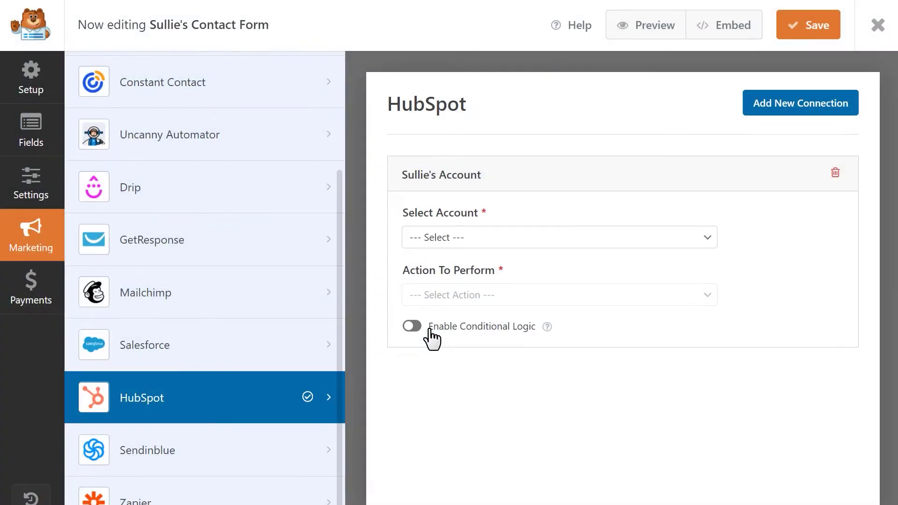
{"action": "left_click", "coordinate": [697, 243]}
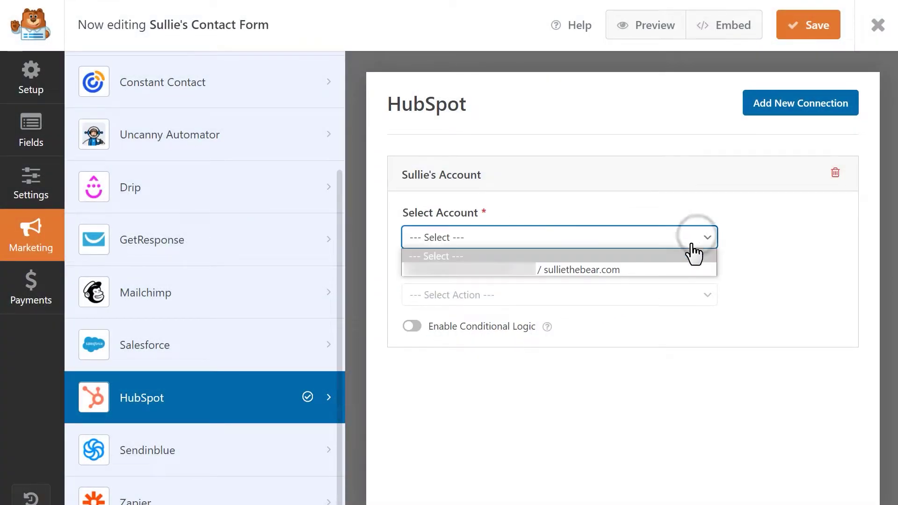
{"action": "left_click", "coordinate": [667, 270]}
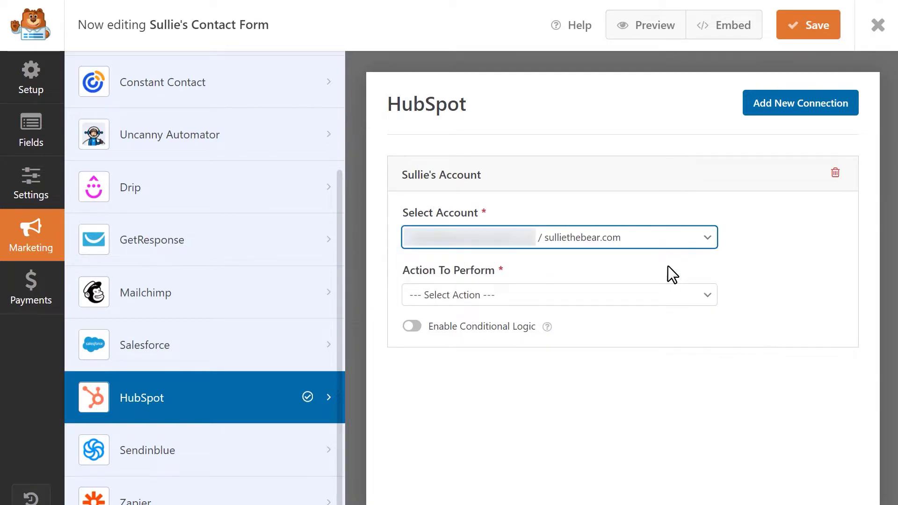
{"action": "left_click", "coordinate": [705, 300]}
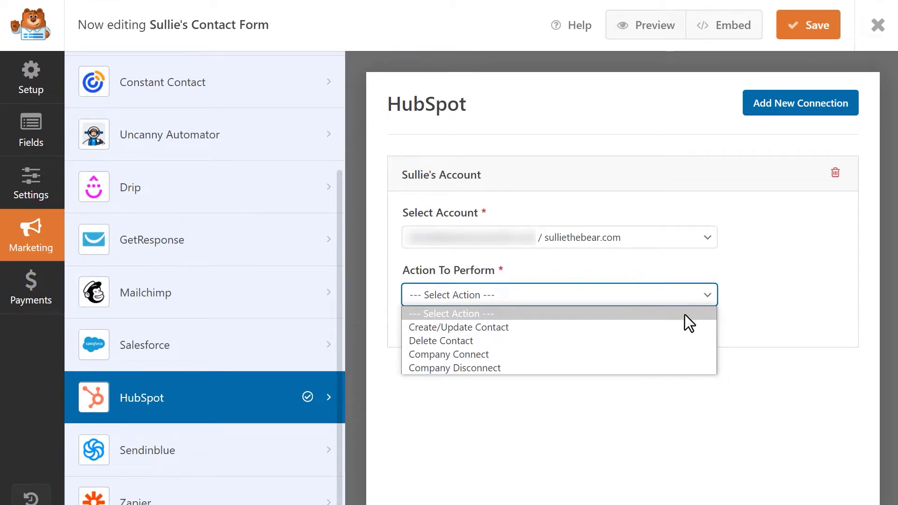
{"action": "left_click", "coordinate": [650, 327]}
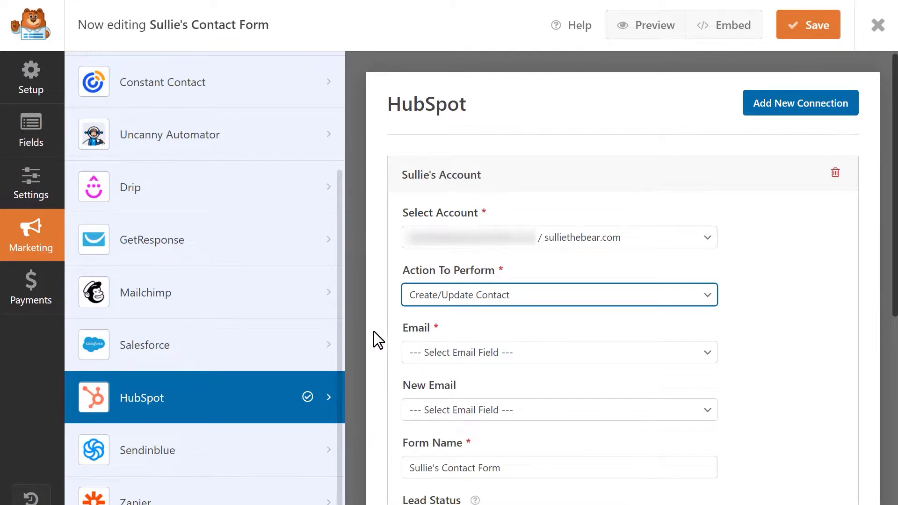
{"action": "left_click", "coordinate": [707, 355]}
{"action": "left_click", "coordinate": [679, 382]}
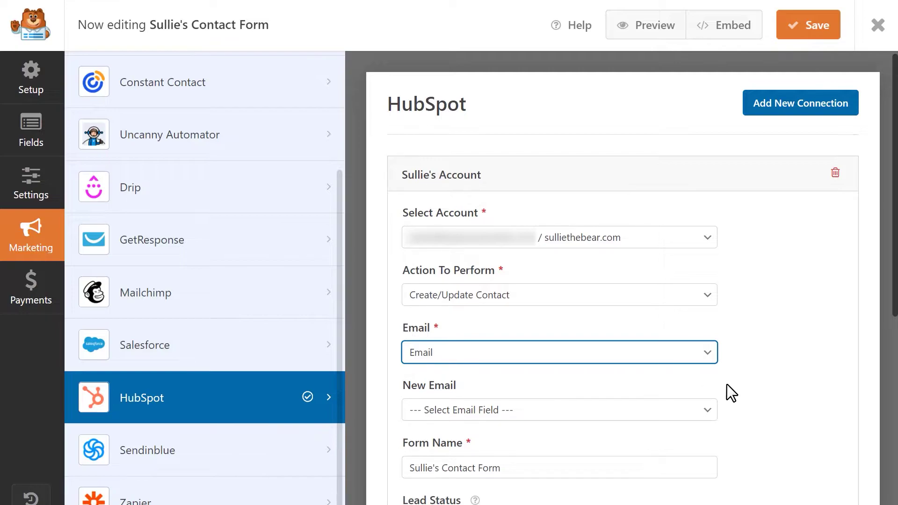
Replace 'Contact Form' in the Form Name value with 'HubSpot Account'.
{"action": "scroll", "coordinate": [727, 384], "scroll_direction": "down", "scroll_amount": 5}
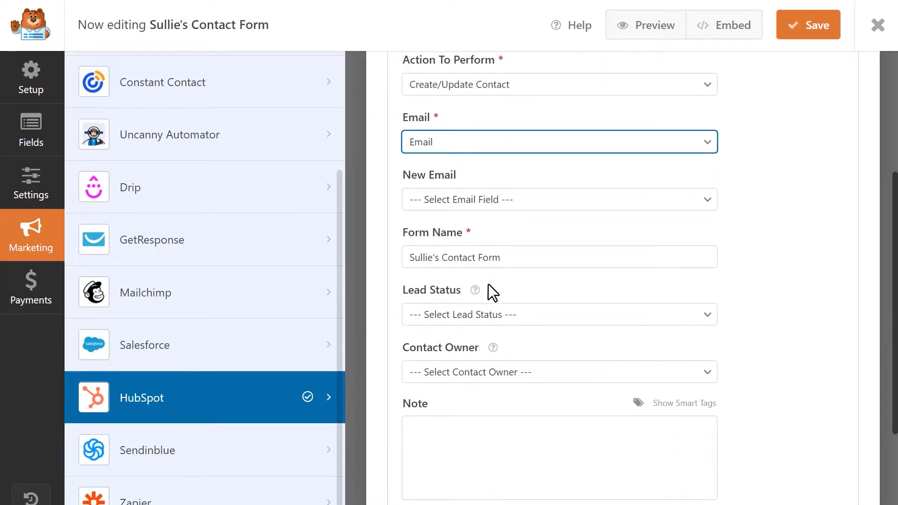
{"action": "left_click_drag", "start_coordinate": [516, 256], "coordinate": [389, 258]}
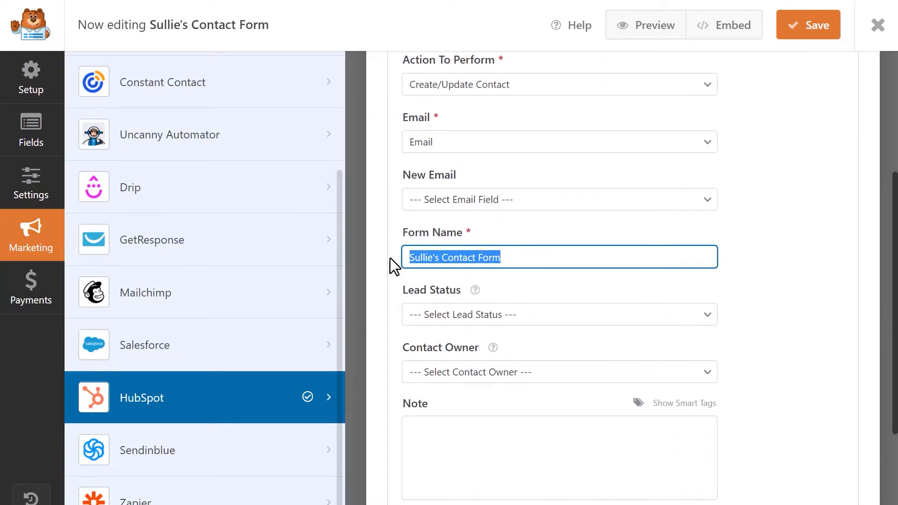
{"action": "left_click_drag", "start_coordinate": [516, 257], "coordinate": [447, 271]}
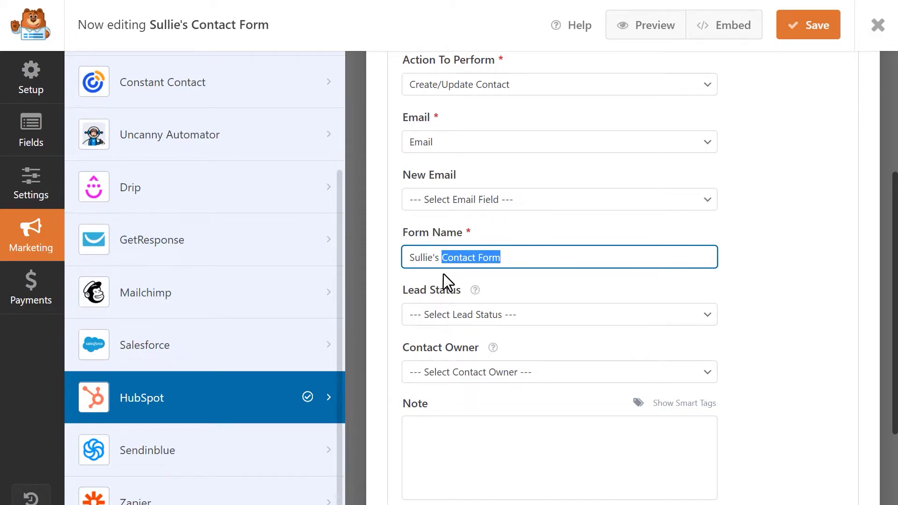
{"action": "type", "text": "HubSpot Account"}
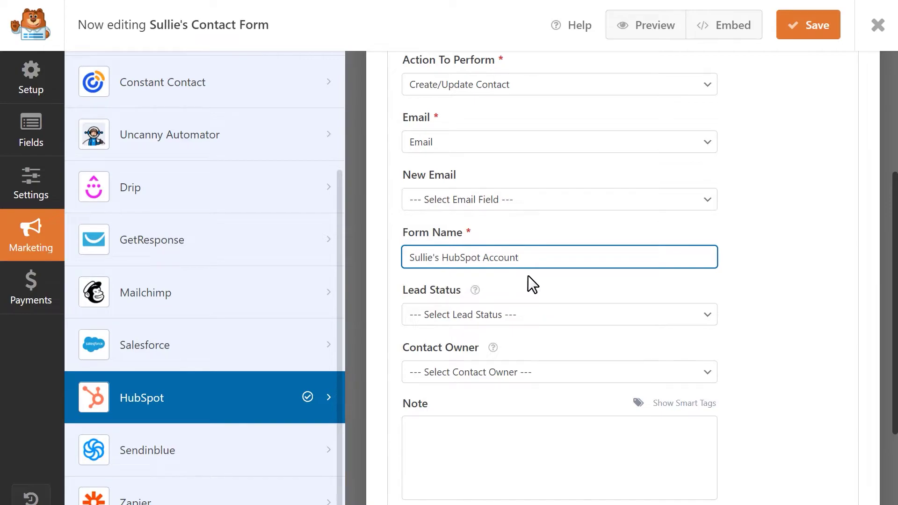
Set Lead Status to New and assign the account's user as Contact Owner.
{"action": "left_click", "coordinate": [702, 315]}
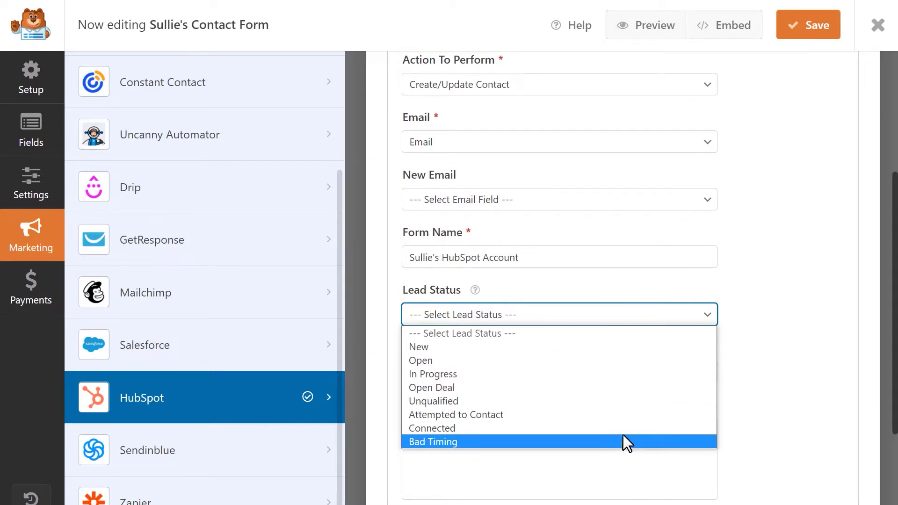
{"action": "left_click", "coordinate": [599, 347]}
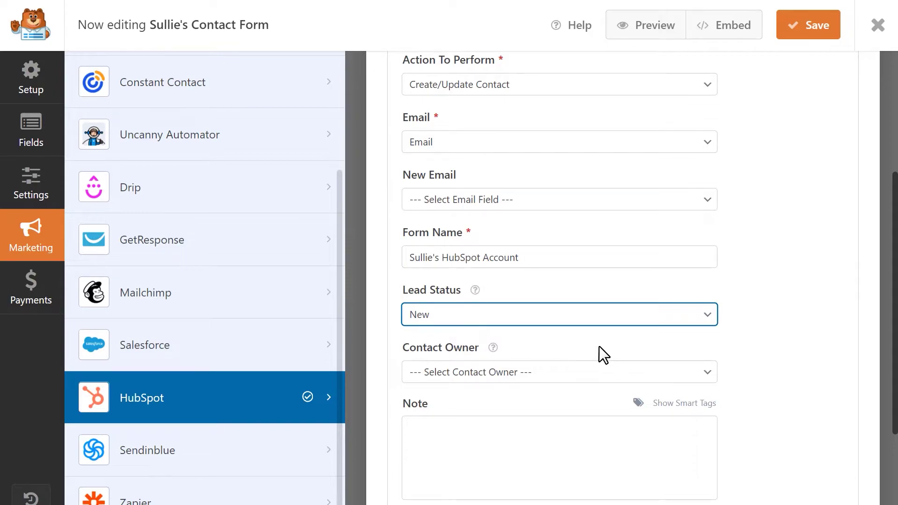
{"action": "left_click", "coordinate": [625, 372]}
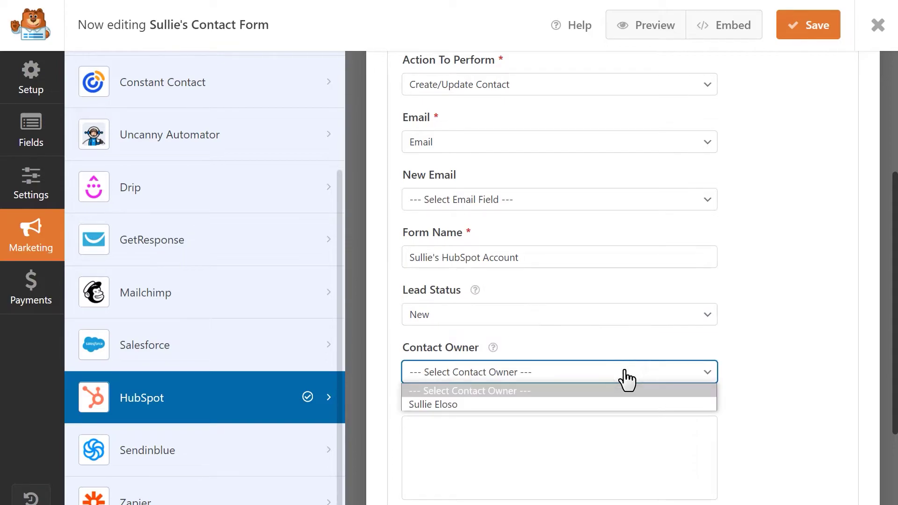
{"action": "left_click", "coordinate": [585, 403]}
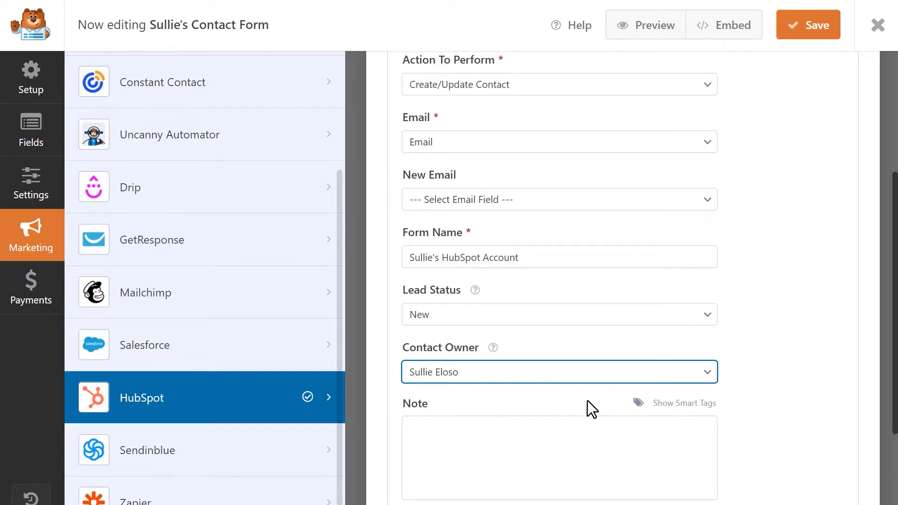
{"action": "left_click", "coordinate": [577, 439]}
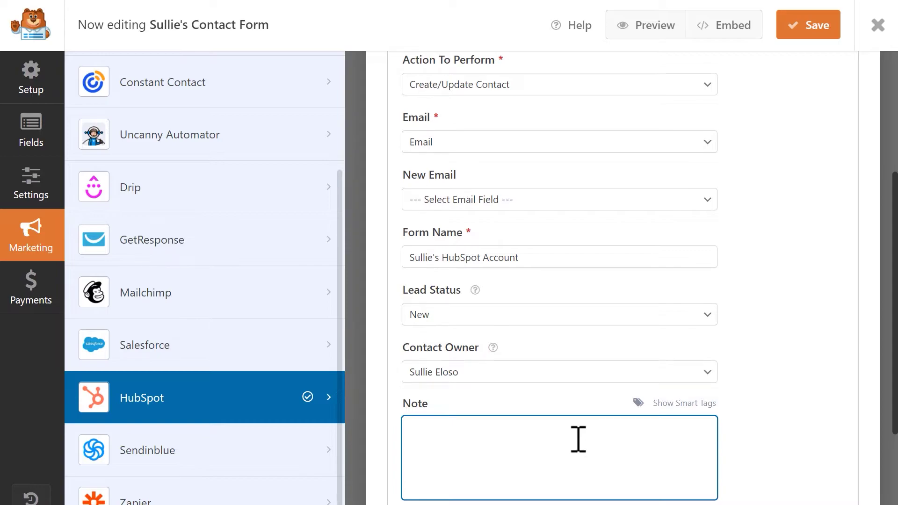
{"action": "scroll", "coordinate": [578, 440], "scroll_direction": "down", "scroll_amount": 3}
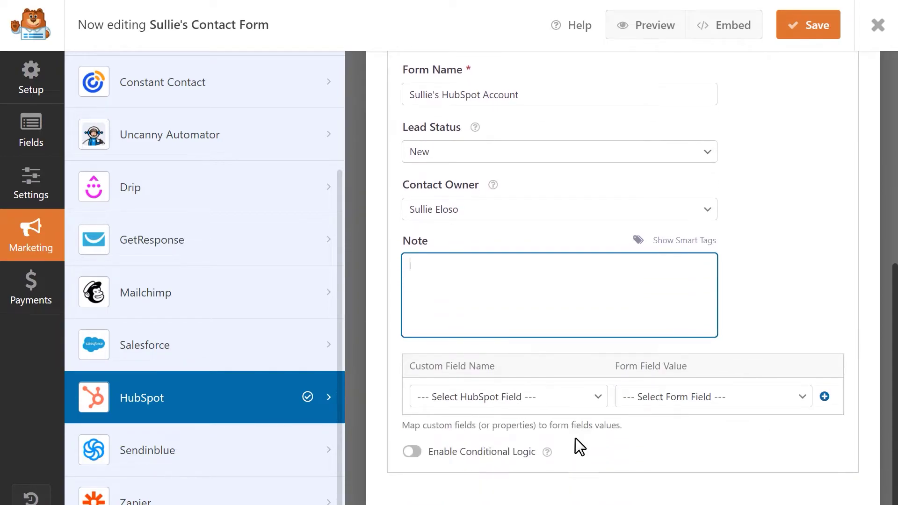
Preview the custom field mapping lists without choosing, then enable conditional logic on the connection.
{"action": "left_click", "coordinate": [596, 401]}
{"action": "left_click_drag", "start_coordinate": [597, 427], "coordinate": [576, 370]}
{"action": "left_click", "coordinate": [569, 357]}
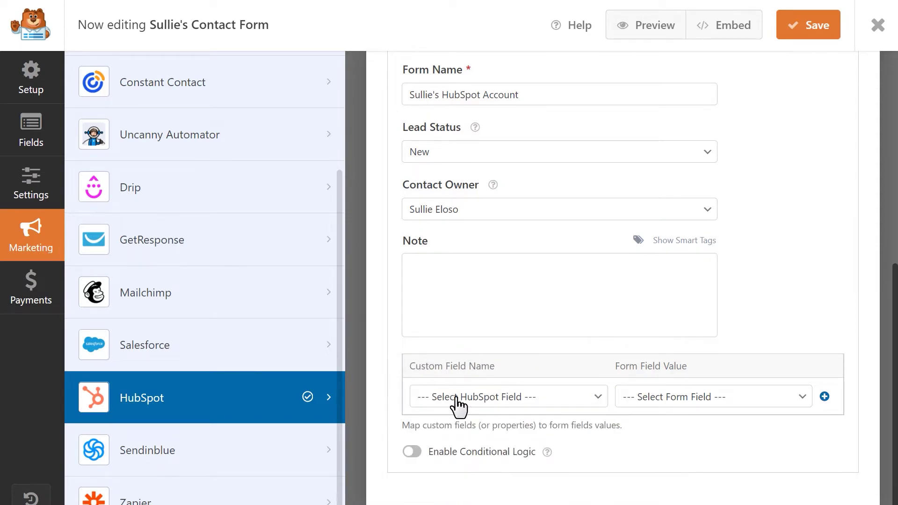
{"action": "left_click", "coordinate": [661, 402]}
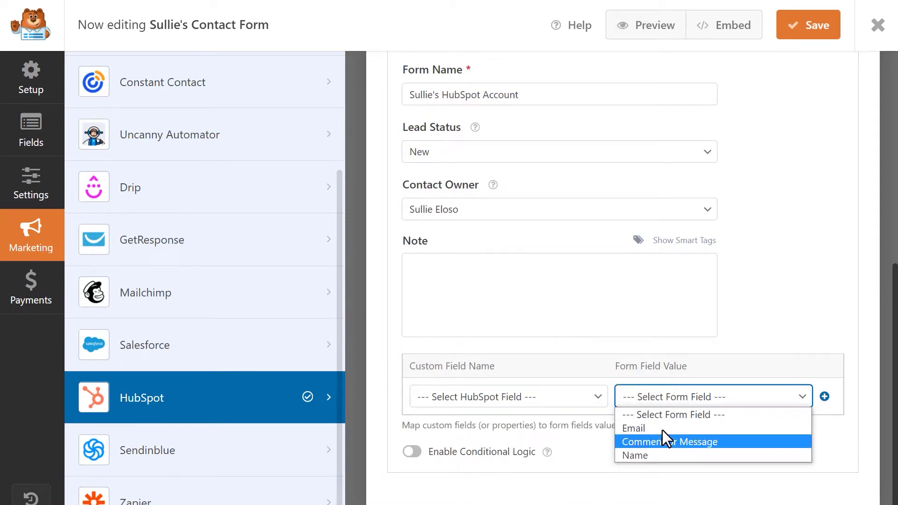
{"action": "left_click", "coordinate": [695, 363]}
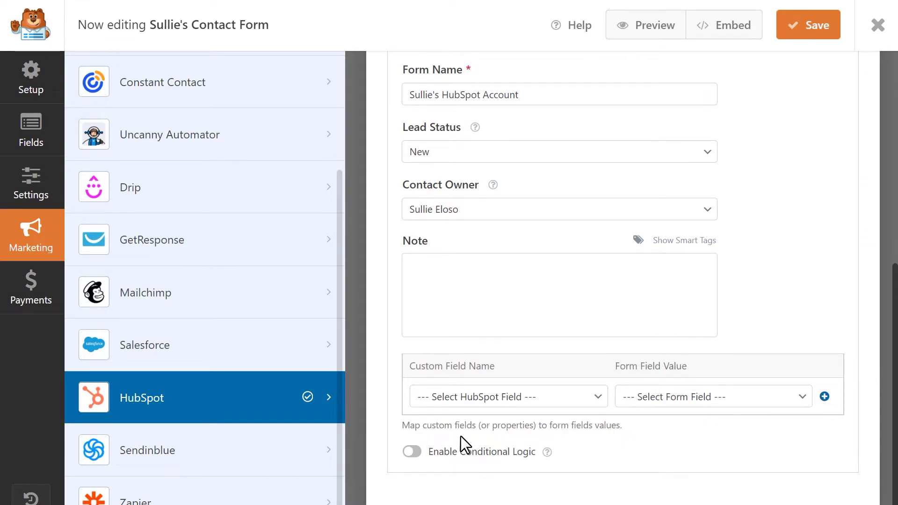
{"action": "left_click", "coordinate": [412, 452]}
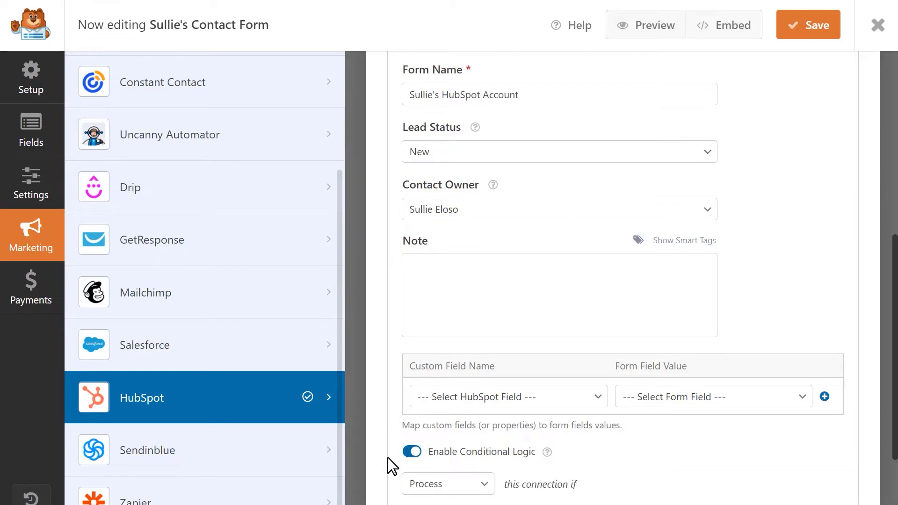
{"action": "scroll", "coordinate": [388, 459], "scroll_direction": "down", "scroll_amount": 3}
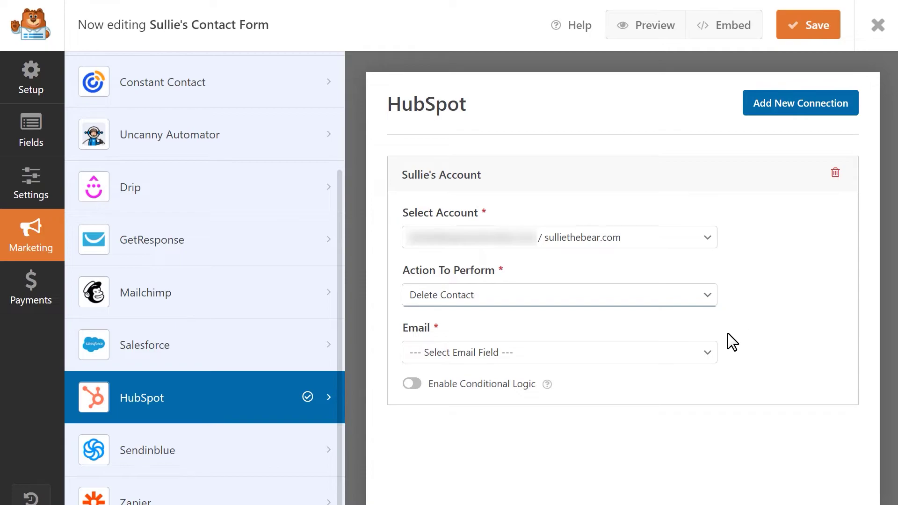
Choose Email in the connection's Email dropdown.
{"action": "left_click", "coordinate": [704, 357]}
{"action": "left_click", "coordinate": [678, 382]}
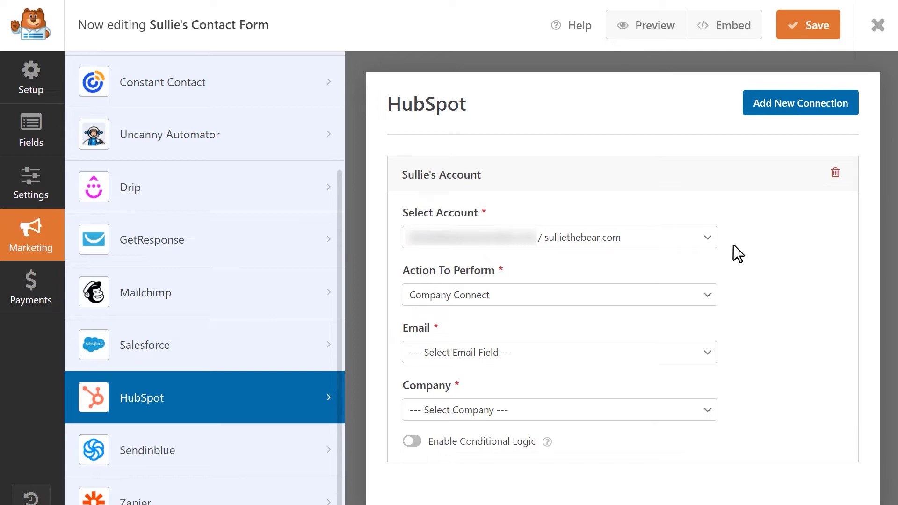
Map Email to the Email field and link the contact to the Sulliethebear company.
{"action": "left_click", "coordinate": [680, 352]}
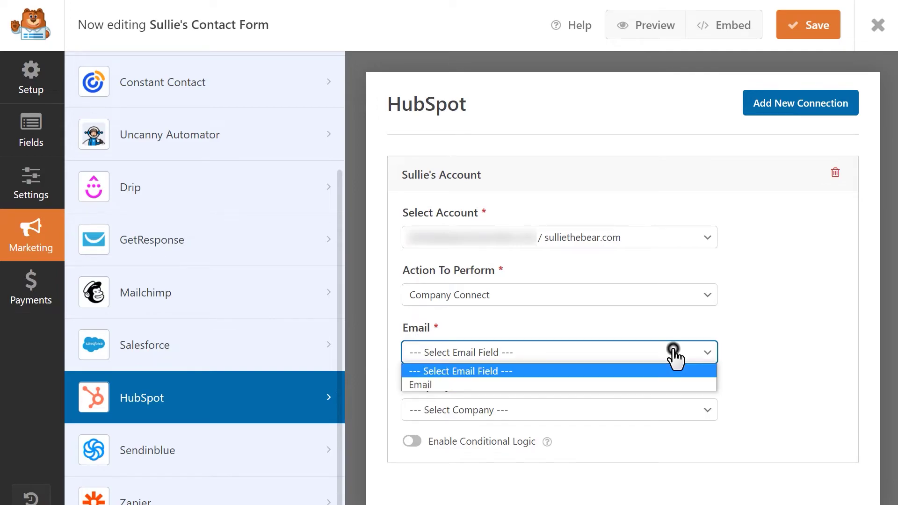
{"action": "left_click", "coordinate": [637, 384]}
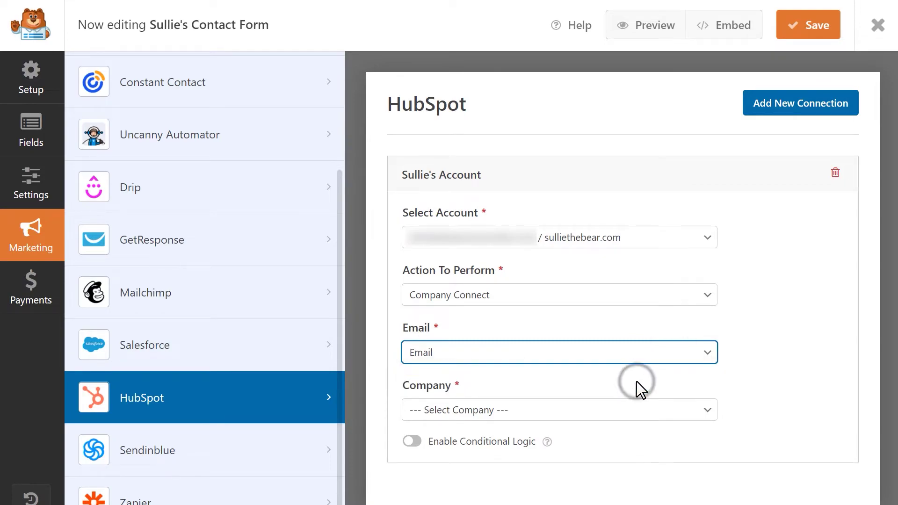
{"action": "left_click", "coordinate": [709, 413]}
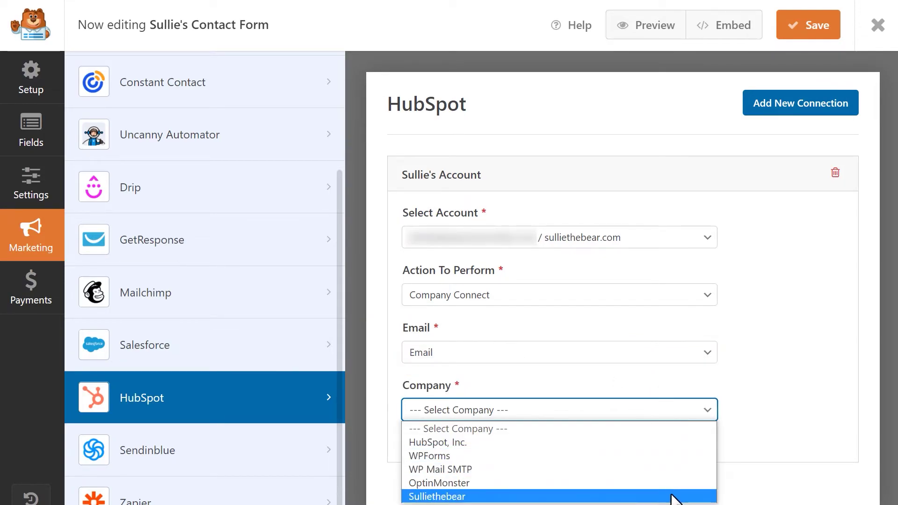
{"action": "left_click", "coordinate": [632, 497]}
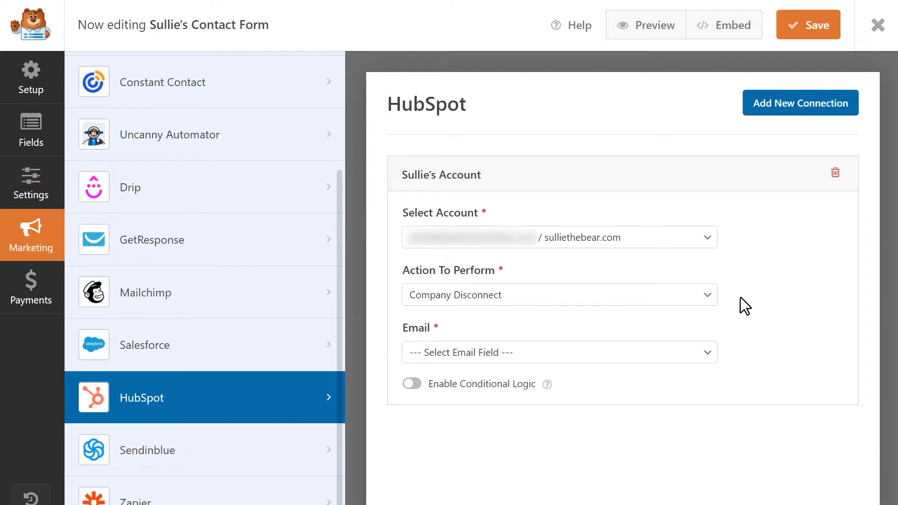
Map Email to the Email field, save the form, and submit a test contact entry.
{"action": "left_click", "coordinate": [703, 353]}
{"action": "left_click", "coordinate": [674, 384]}
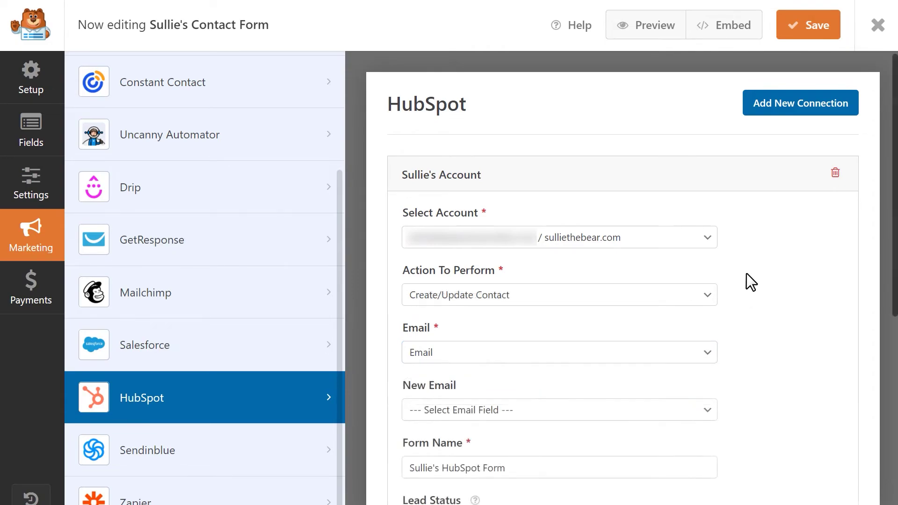
{"action": "left_click", "coordinate": [790, 26]}
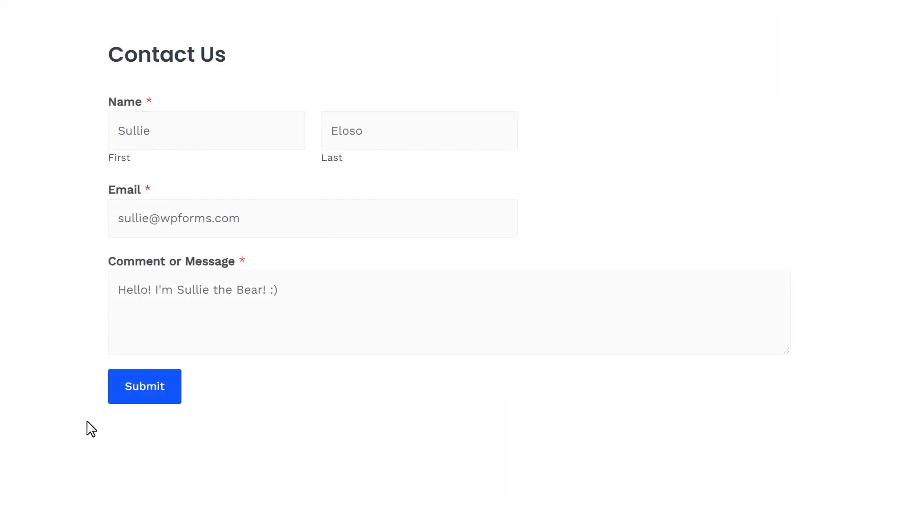
{"action": "left_click", "coordinate": [140, 387]}
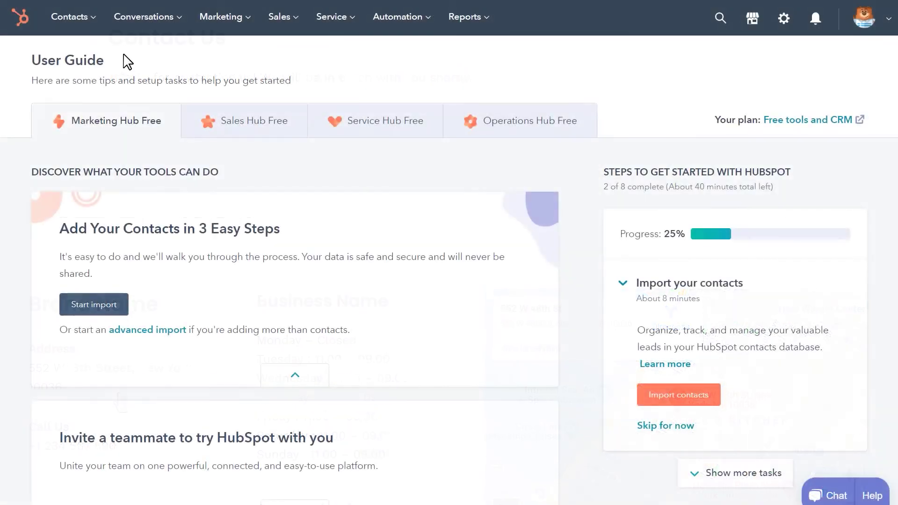
Open the newly submitted test contact's record from the HubSpot Contacts list.
{"action": "mouse_move", "coordinate": [91, 30]}
{"action": "left_click", "coordinate": [89, 59]}
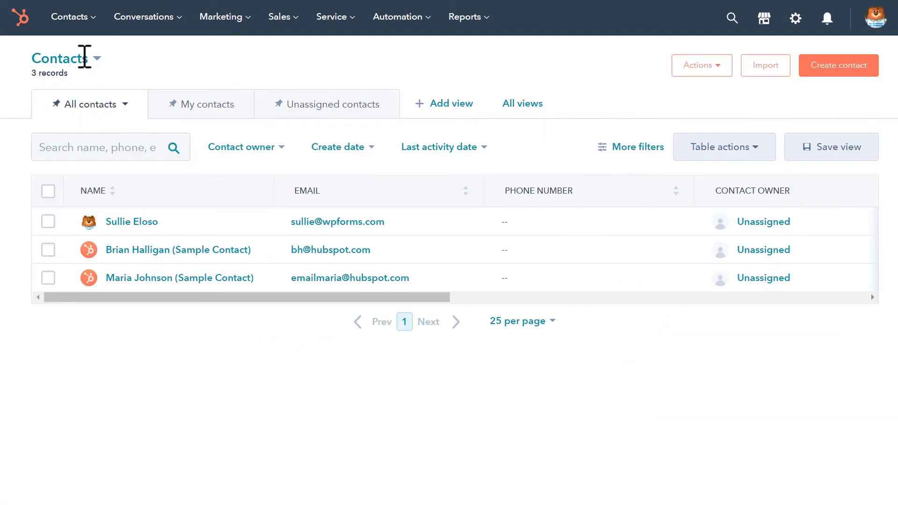
{"action": "left_click", "coordinate": [144, 224]}
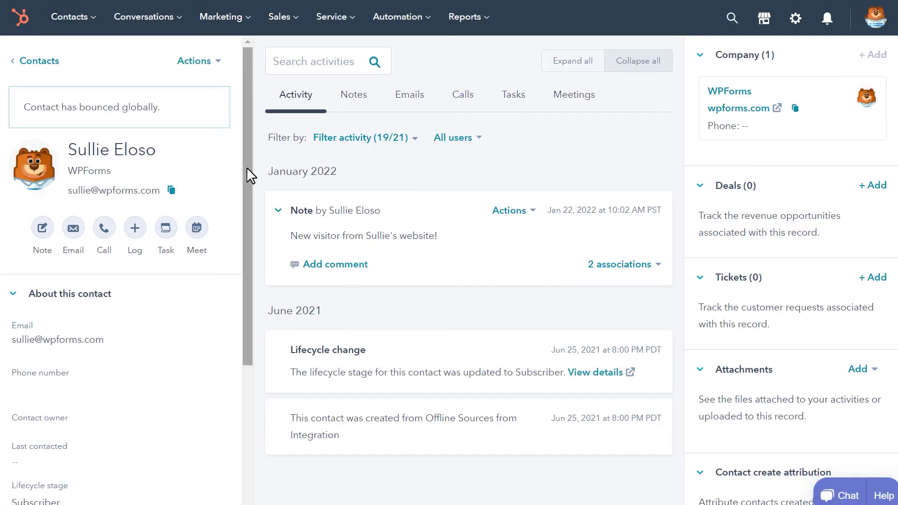
{"action": "mouse_move", "coordinate": [246, 167]}
{"action": "left_mouse_down"}
{"action": "mouse_move", "coordinate": [247, 308]}
{"action": "mouse_move", "coordinate": [251, 160]}
{"action": "left_mouse_up"}
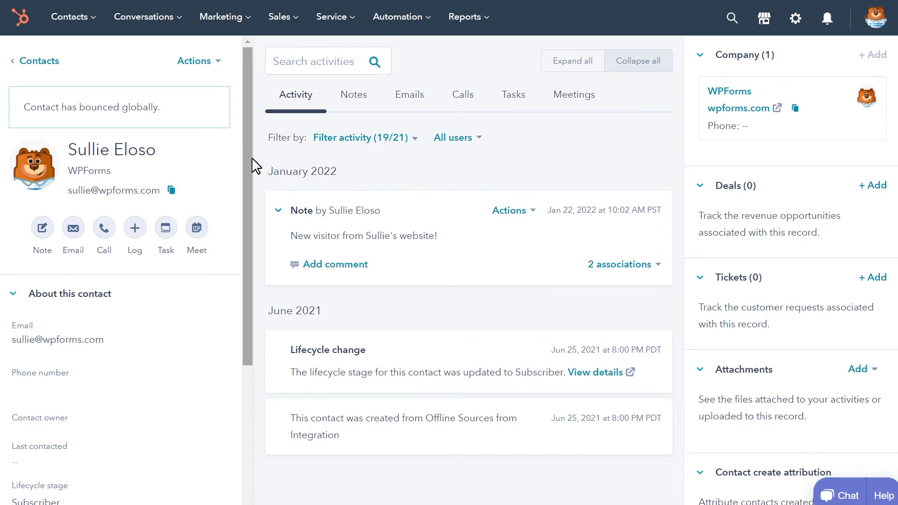